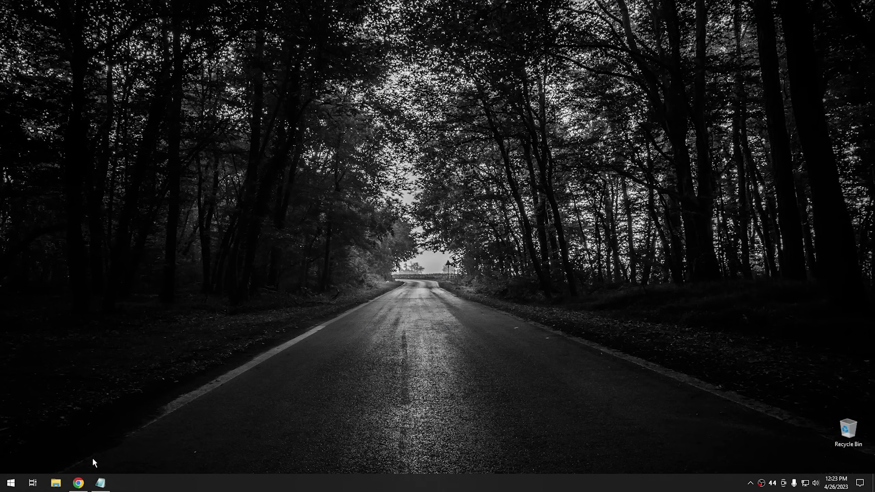
# Download the tiny11builder repository as tiny11builder-main.zip and show it in its folder.
pyautogui.click(79, 483)
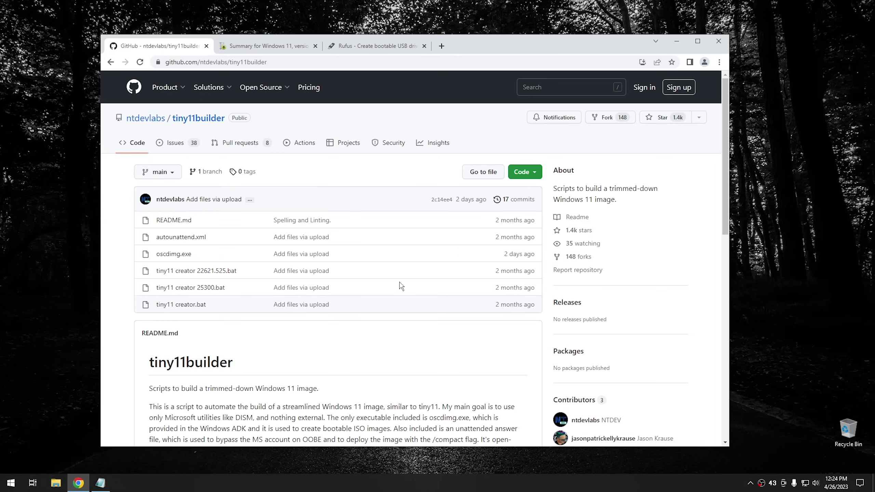
pyautogui.click(527, 177)
pyautogui.click(406, 320)
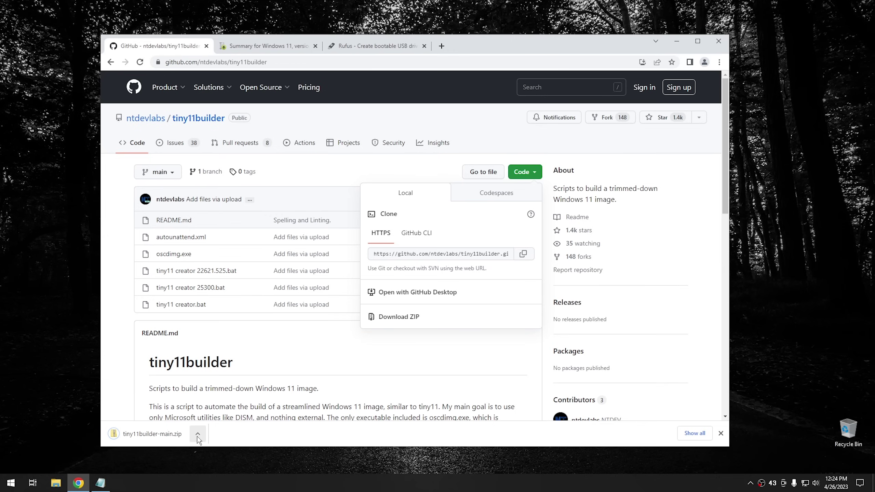
pyautogui.click(197, 436)
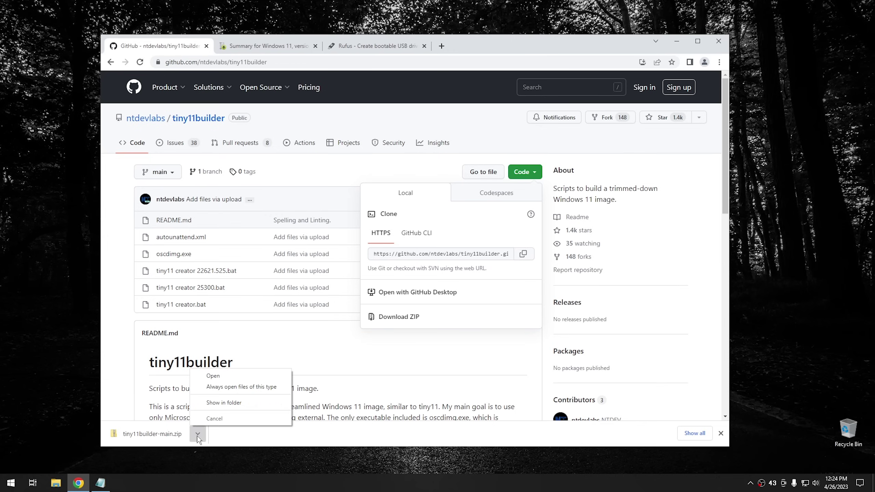
pyautogui.click(221, 406)
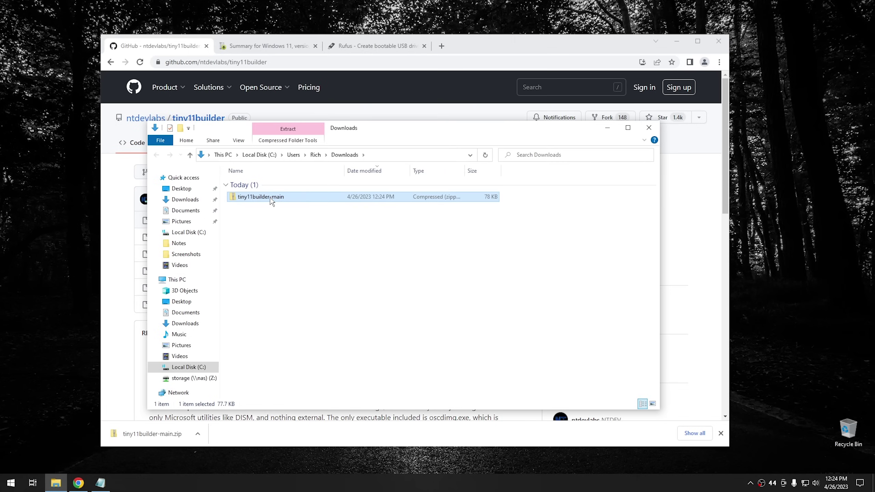
# Extract tiny11builder-main.zip into a tiny11builder-main folder.
pyautogui.moveTo(266, 198); pyautogui.dragTo(308, 241)
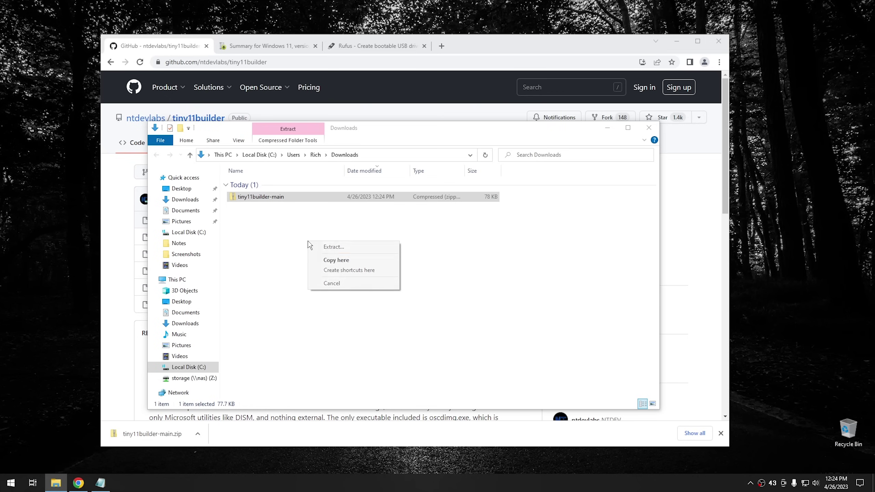
pyautogui.click(341, 248)
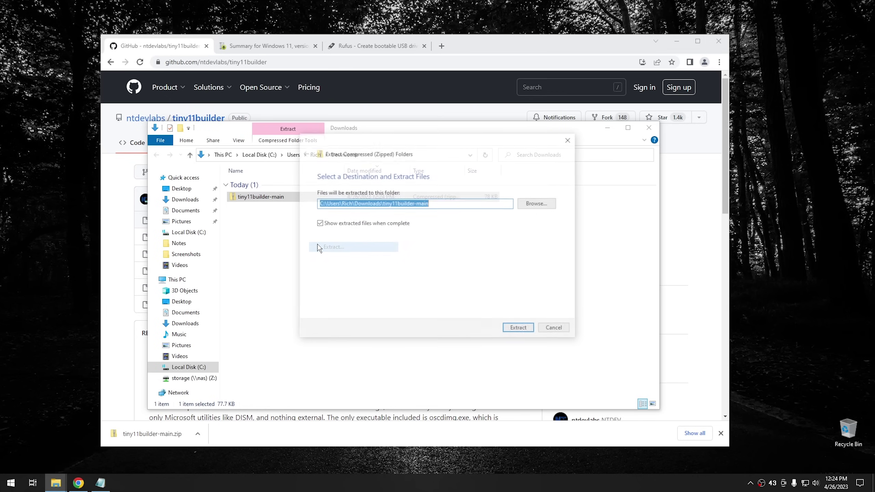
pyautogui.click(519, 329)
# Close Downloads, open the inner tiny11builder-main folder and select oscdimg.
pyautogui.click(649, 128)
pyautogui.click(676, 41)
pyautogui.moveTo(476, 167); pyautogui.dragTo(435, 142)
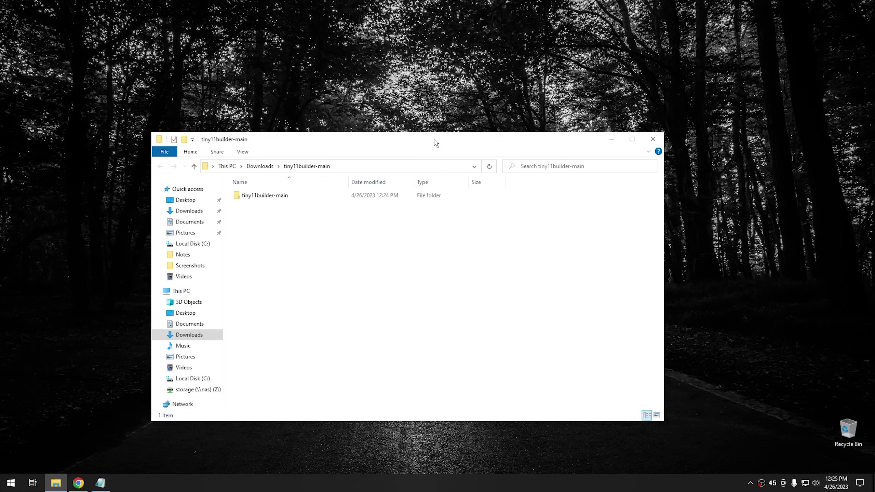
pyautogui.doubleClick(268, 197)
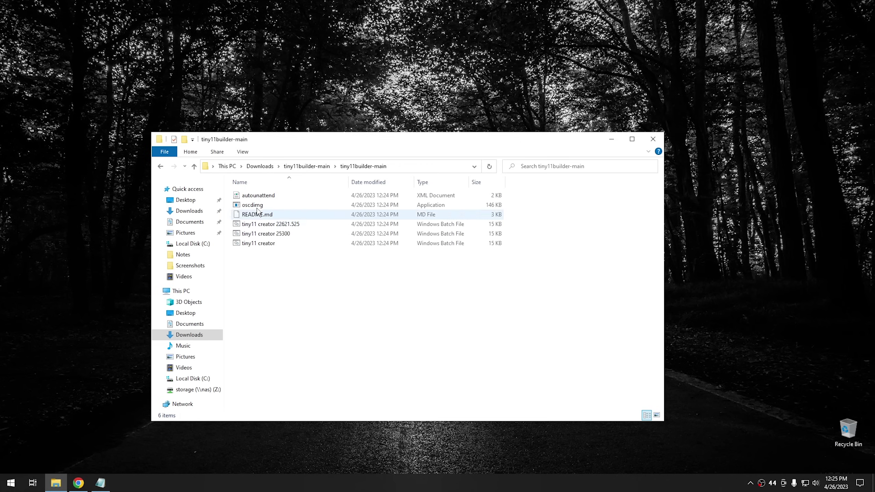
pyautogui.click(268, 207)
pyautogui.moveTo(268, 208)
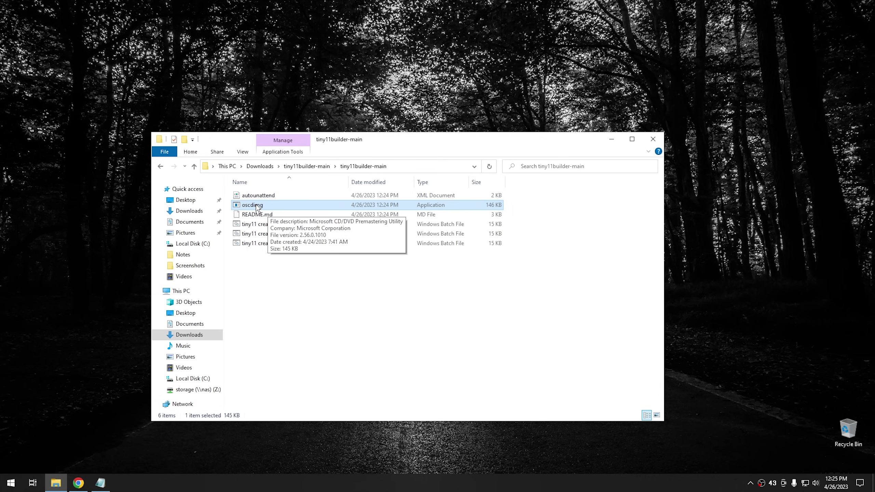
pyautogui.click(263, 267)
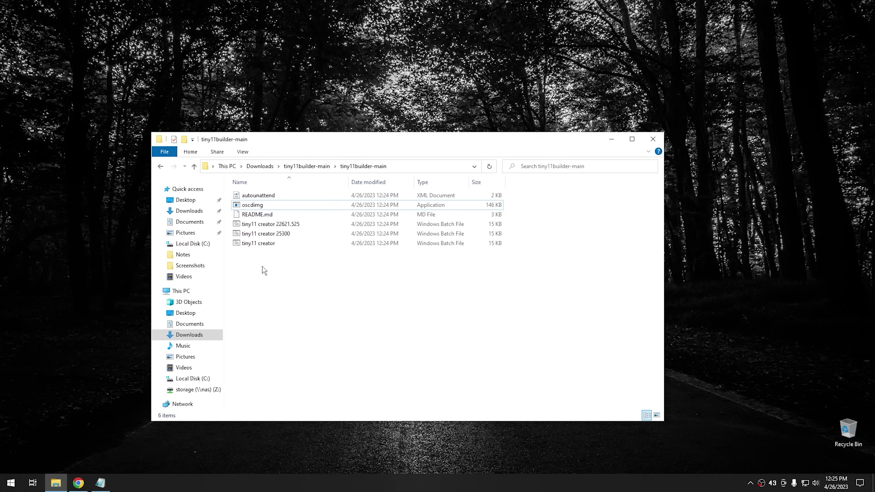
pyautogui.click(259, 205)
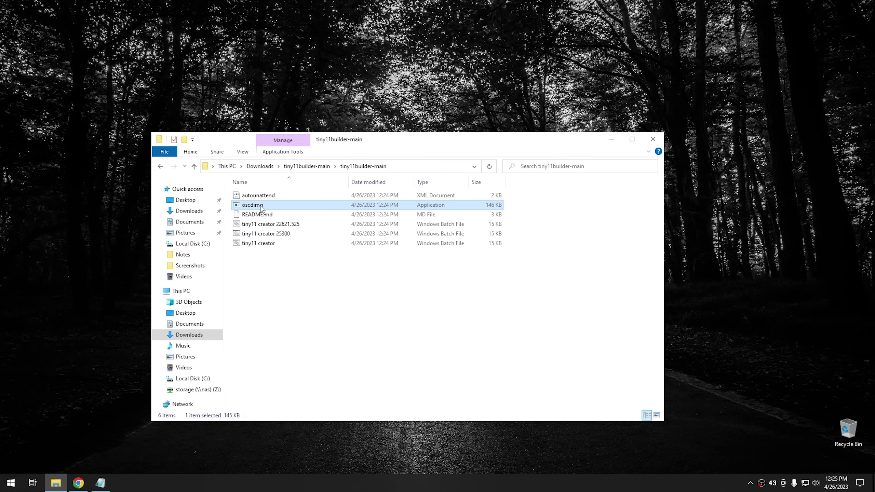
pyautogui.moveTo(265, 209)
# Rename README.md to README.txt by changing its extension to txt.
pyautogui.click(269, 274)
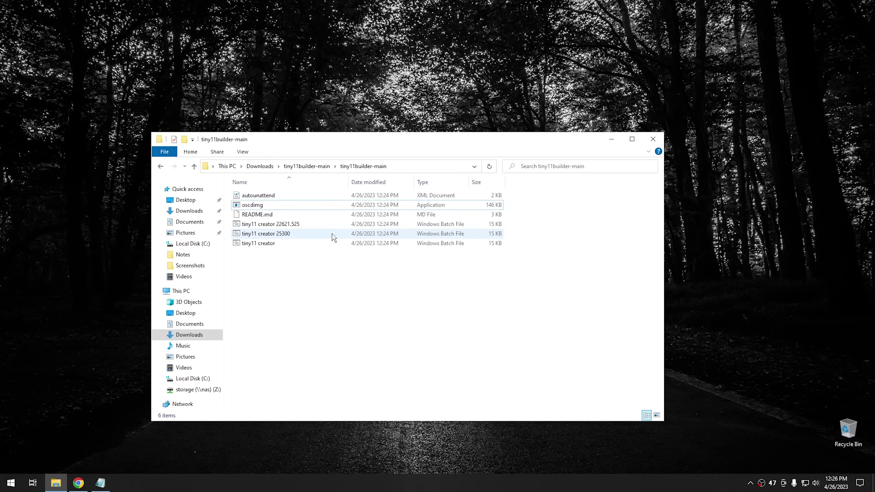
pyautogui.click(261, 215)
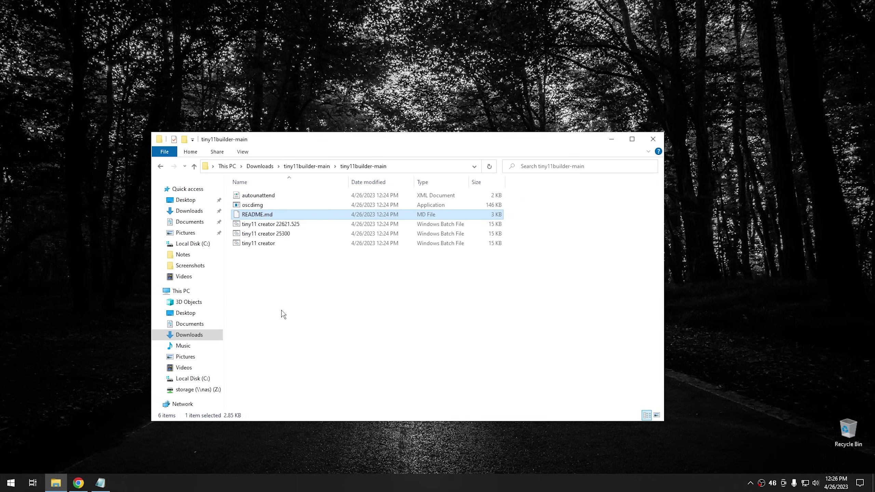
pyautogui.rightClick(260, 215)
pyautogui.click(294, 335)
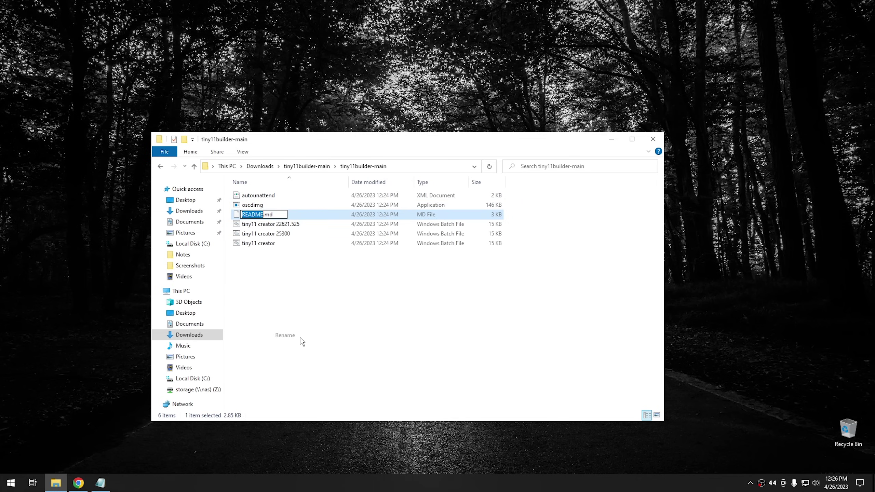
pyautogui.press('End')
pyautogui.press('BackSpace')
pyautogui.press('BackSpace')
pyautogui.write('txt')
pyautogui.press('Return')
pyautogui.press('Return')
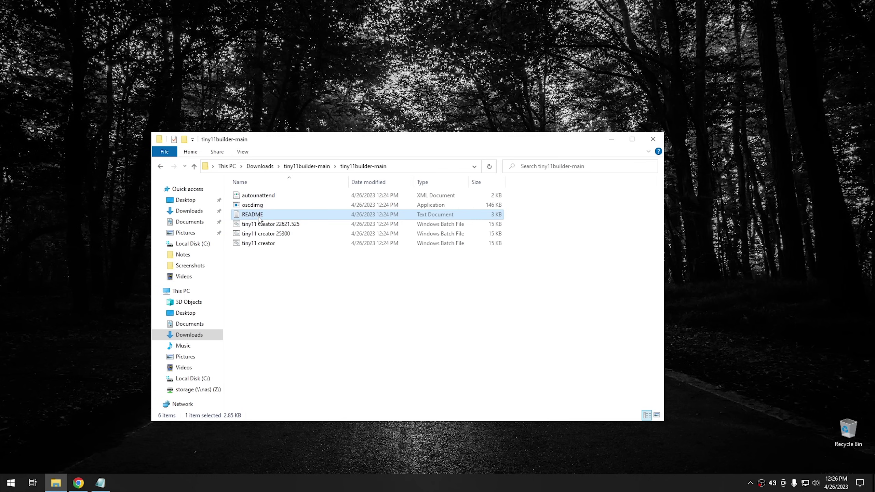
# Open README.txt in Notepad, centre it, and read the supported builds and instructions.
pyautogui.doubleClick(259, 216)
pyautogui.moveTo(809, 120); pyautogui.dragTo(368, 66)
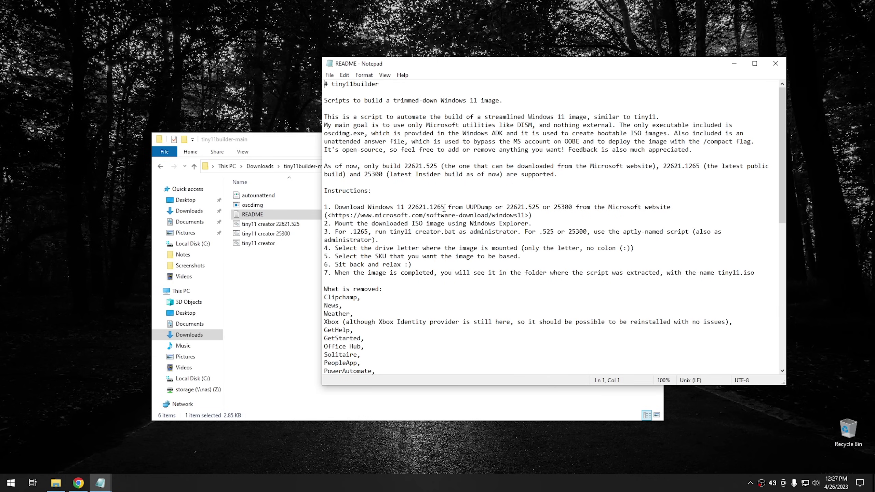
pyautogui.click(734, 63)
# Create the UUP dump download package for Windows 11 22H2 build 22621.1265 amd64.
pyautogui.hotkey('alt', 'Tab')
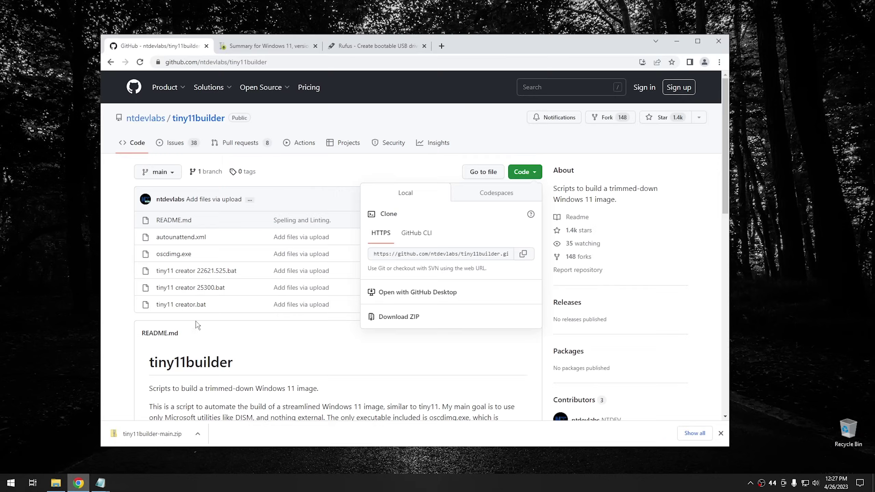
pyautogui.click(266, 48)
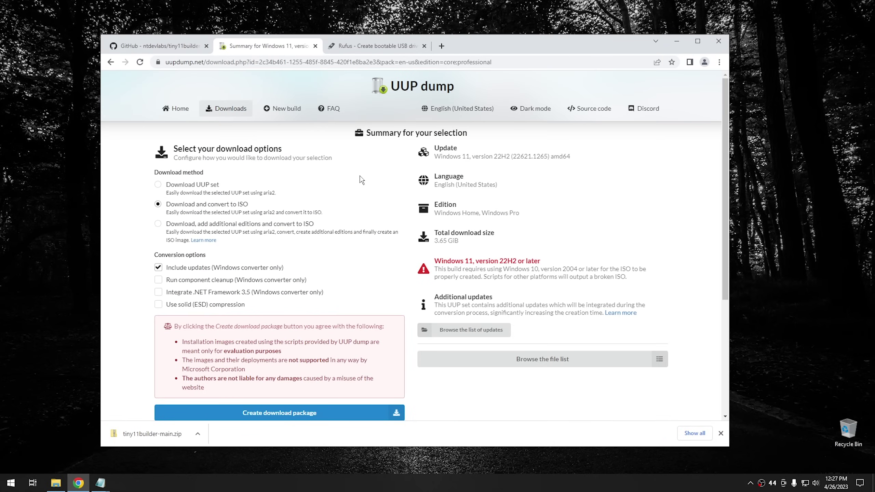
pyautogui.moveTo(534, 156); pyautogui.dragTo(550, 157)
pyautogui.scroll(-1, 340, 208)
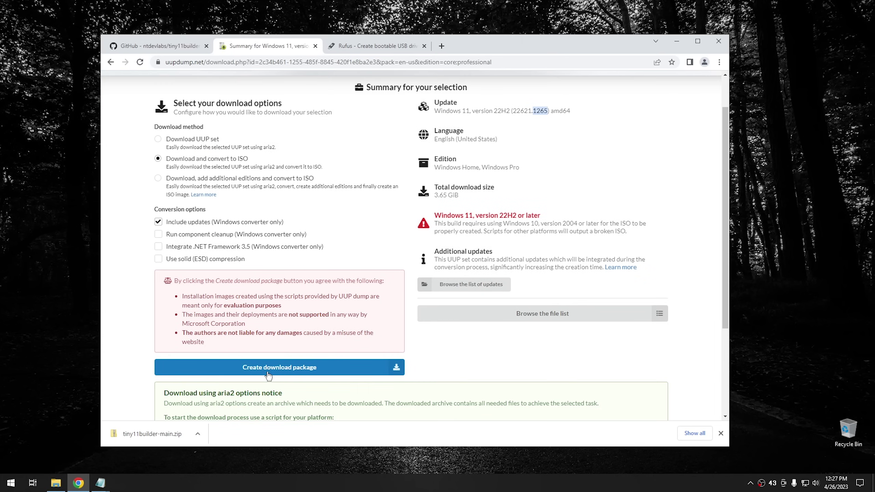
pyautogui.click(272, 375)
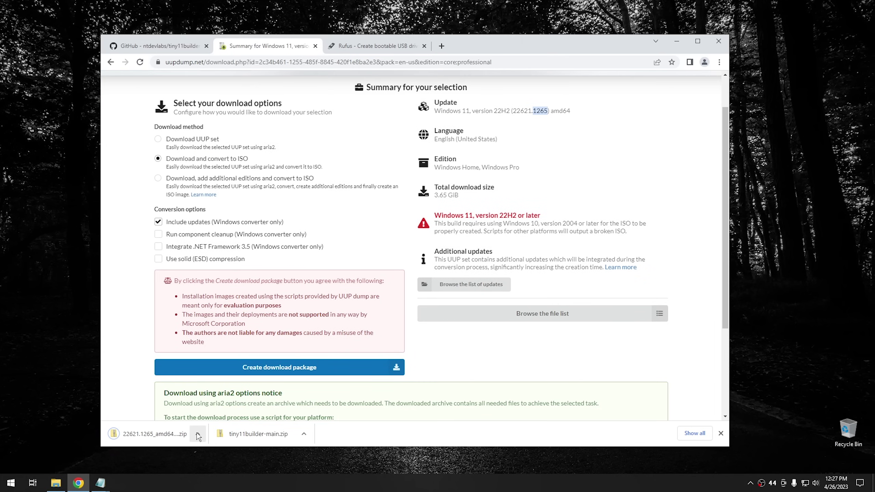
# Extract the 22621.1265 convert package in Downloads and select uup_download_windows.
pyautogui.click(197, 434)
pyautogui.click(230, 404)
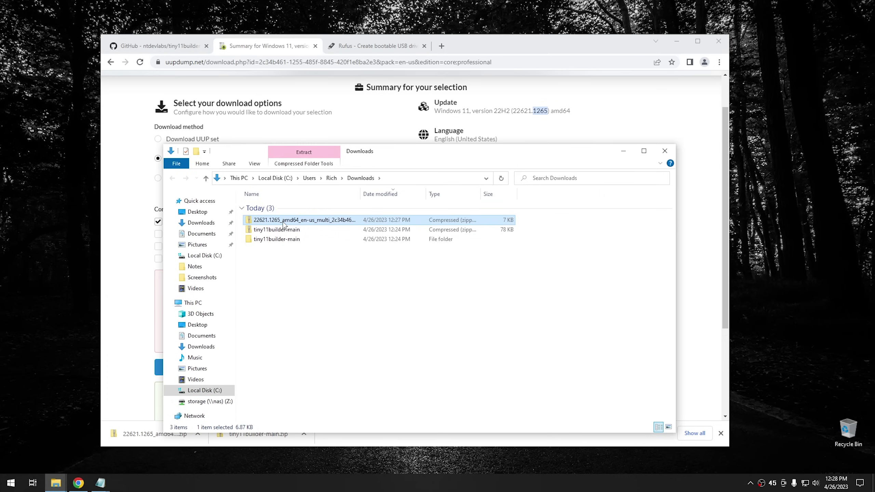
pyautogui.moveTo(326, 294); pyautogui.dragTo(326, 294)
pyautogui.click(353, 300)
pyautogui.click(520, 329)
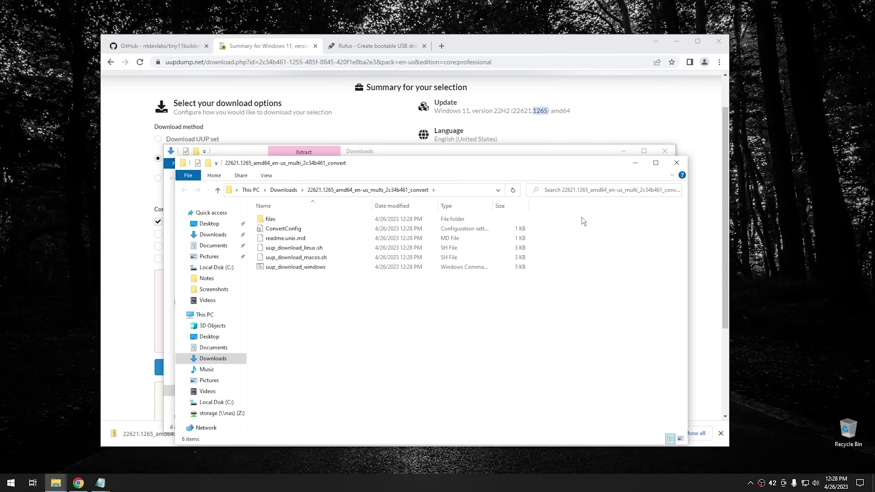
pyautogui.click(661, 153)
pyautogui.click(661, 153)
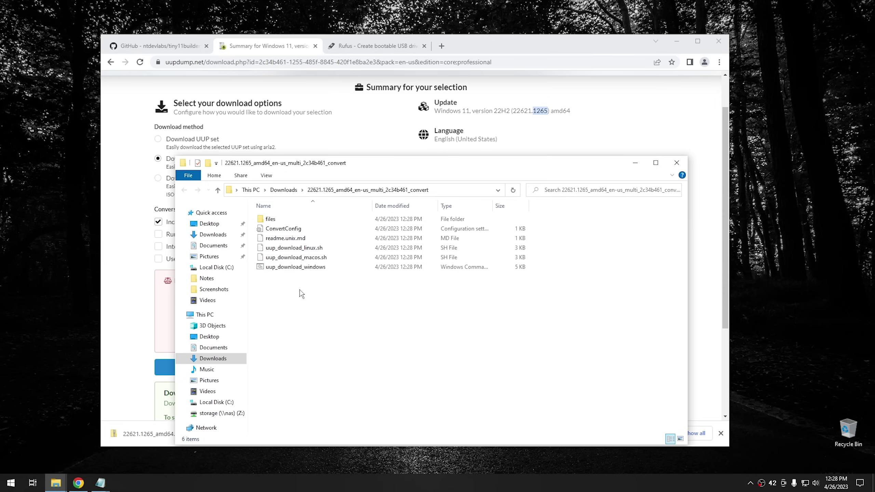
pyautogui.click(288, 268)
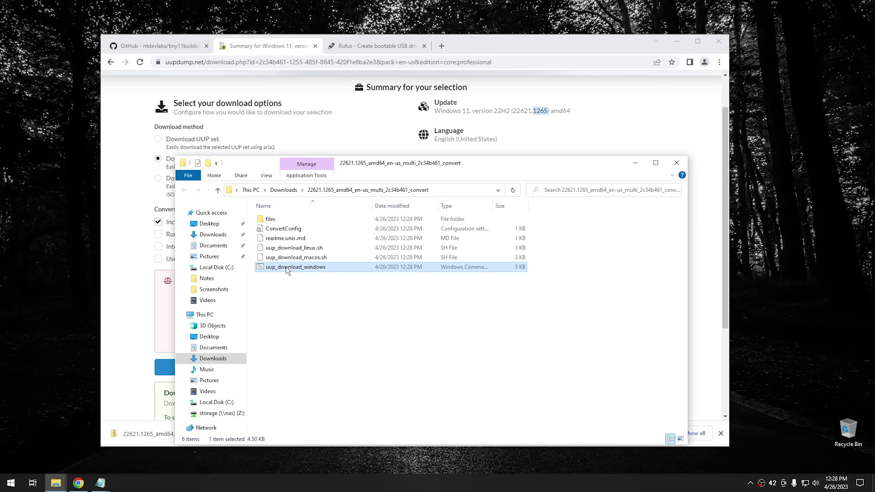
# Run uup_download_windows as administrator, allowing it past SmartScreen and UAC.
pyautogui.rightClick(296, 271)
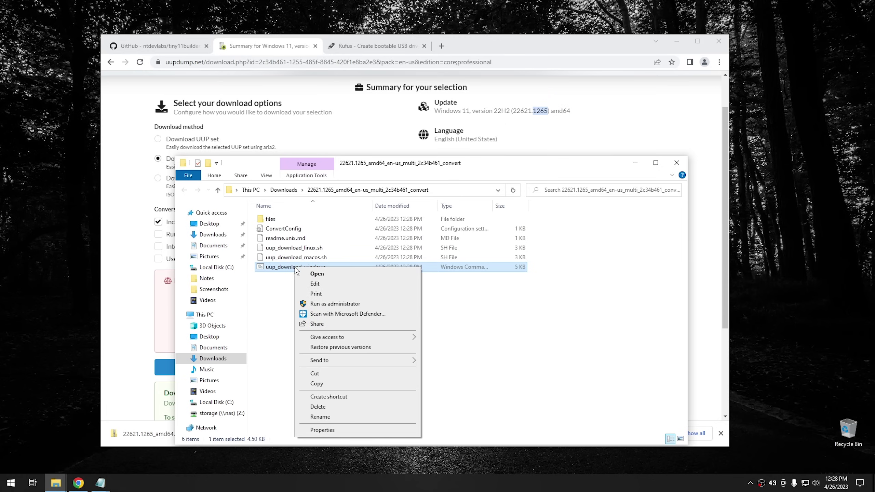
pyautogui.click(329, 304)
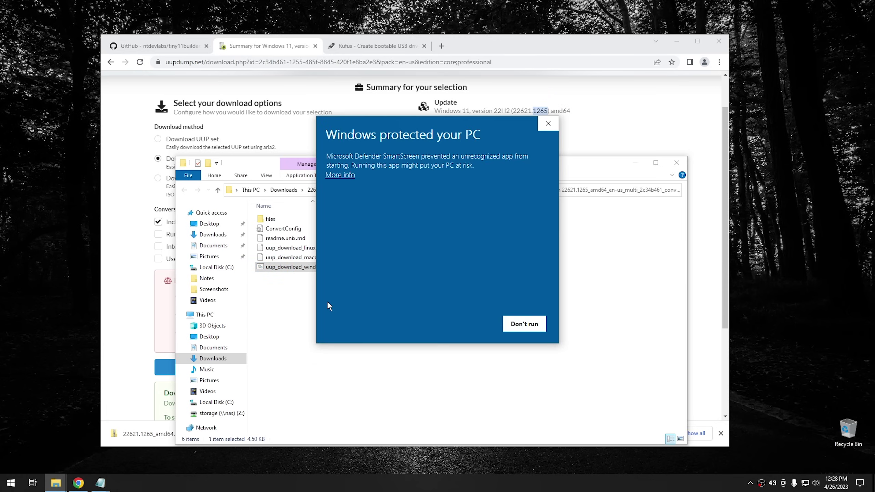
pyautogui.click(344, 175)
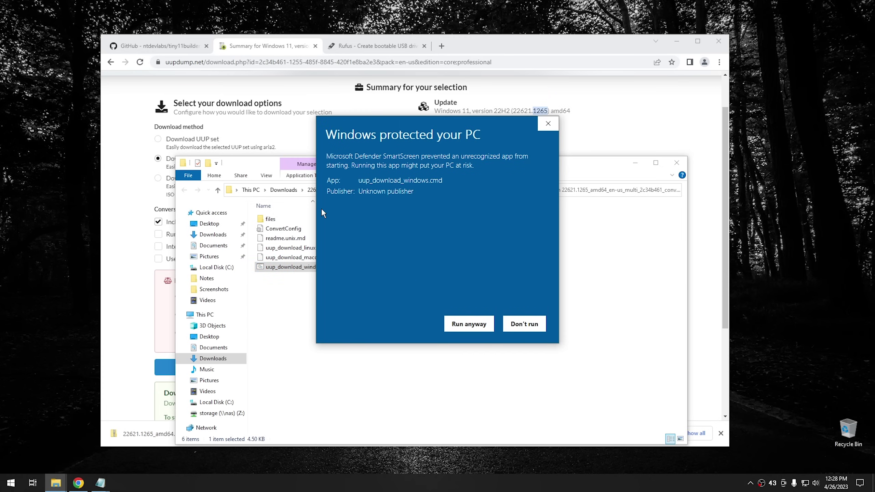
pyautogui.click(470, 326)
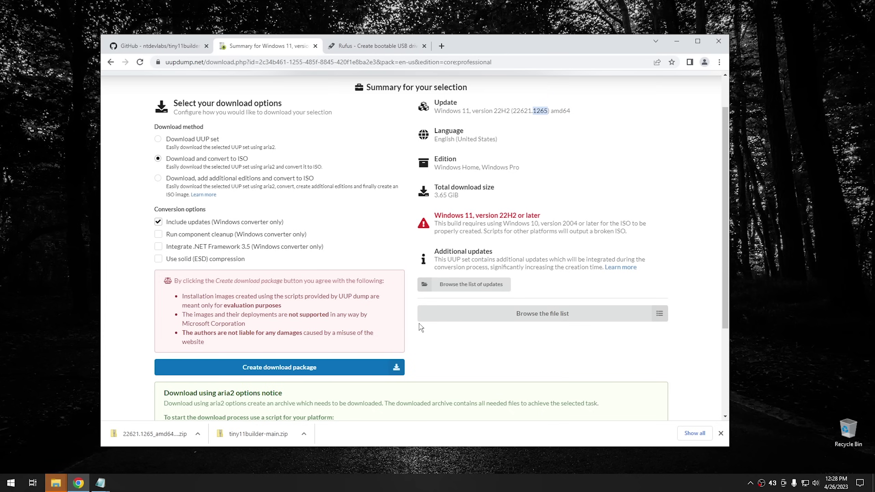
pyautogui.click(54, 484)
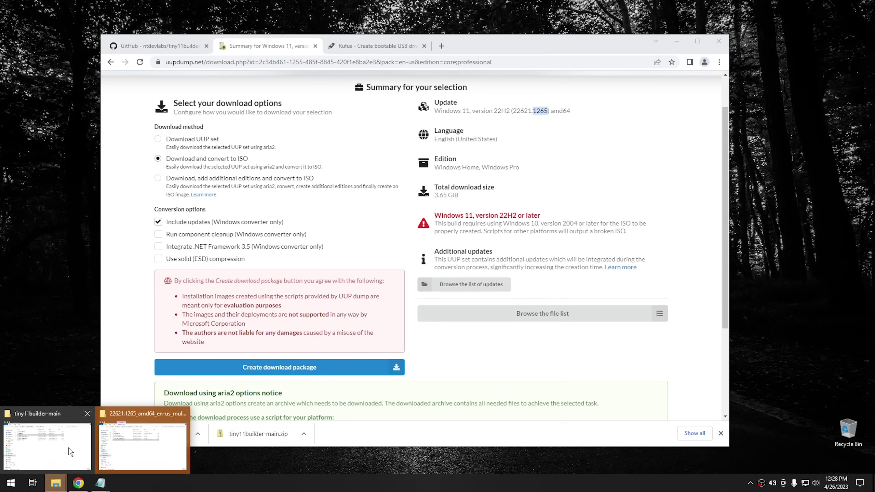
pyautogui.click(136, 445)
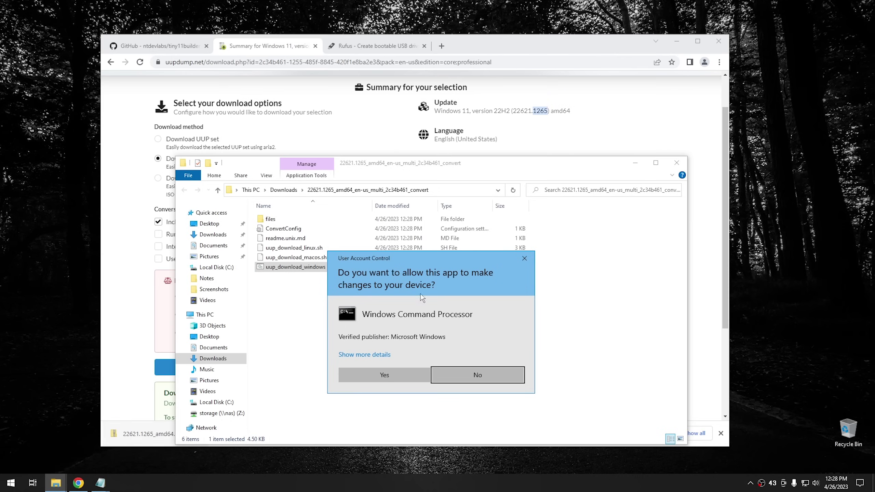
pyautogui.click(392, 377)
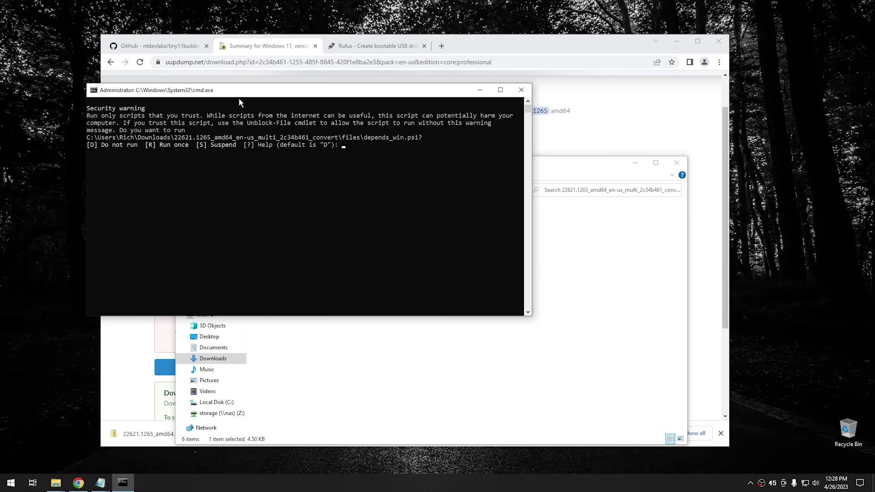
# Answer R to the security warning, let the ISO build finish, then exit with 0.
pyautogui.moveTo(240, 92); pyautogui.dragTo(222, 85)
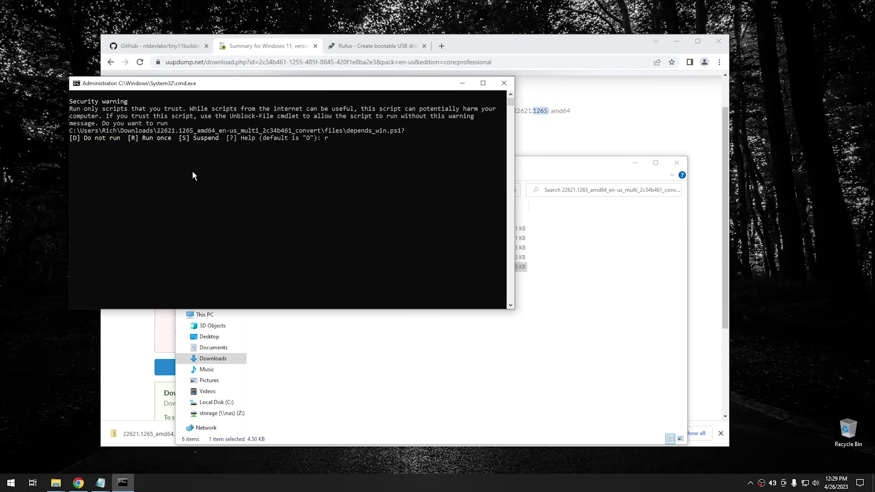
pyautogui.write('r')
pyautogui.press('Return')
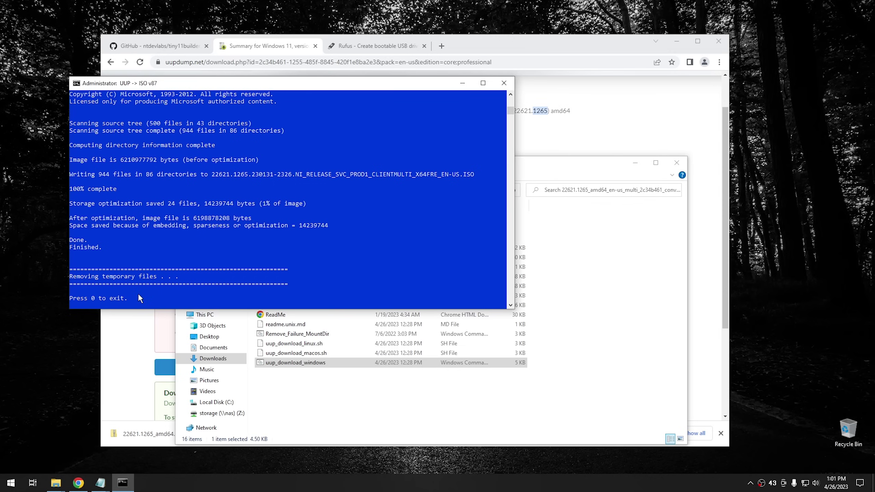
pyautogui.press('0')
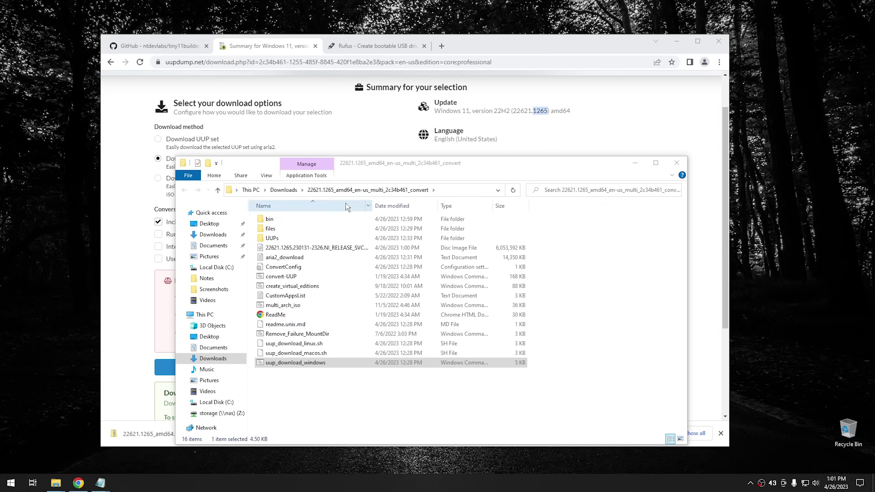
pyautogui.moveTo(366, 163); pyautogui.dragTo(353, 152)
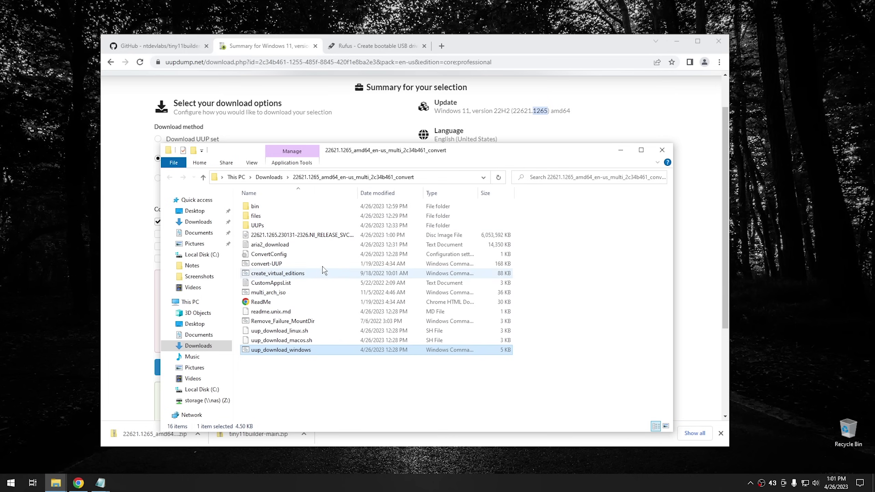
# Mount the 22621.1265 ISO as DVD Drive (D:) and confirm install.wim (5,229,876 KB) in sources.
pyautogui.click(285, 236)
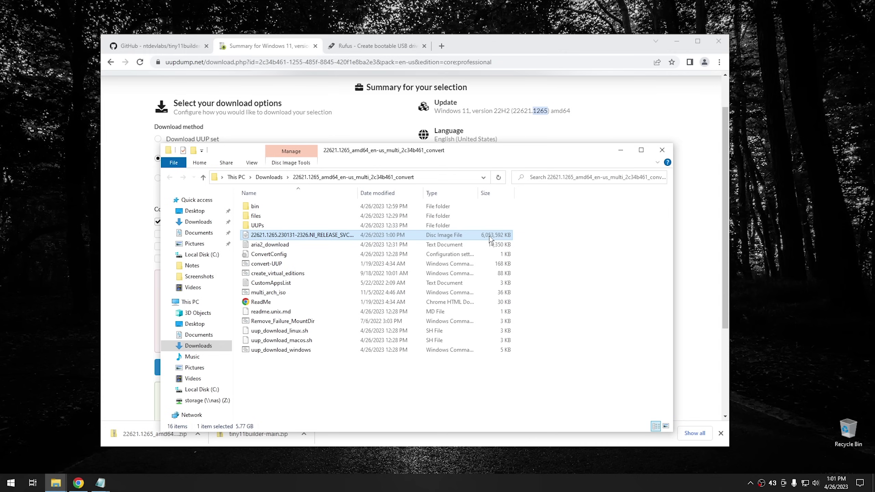
pyautogui.doubleClick(282, 235)
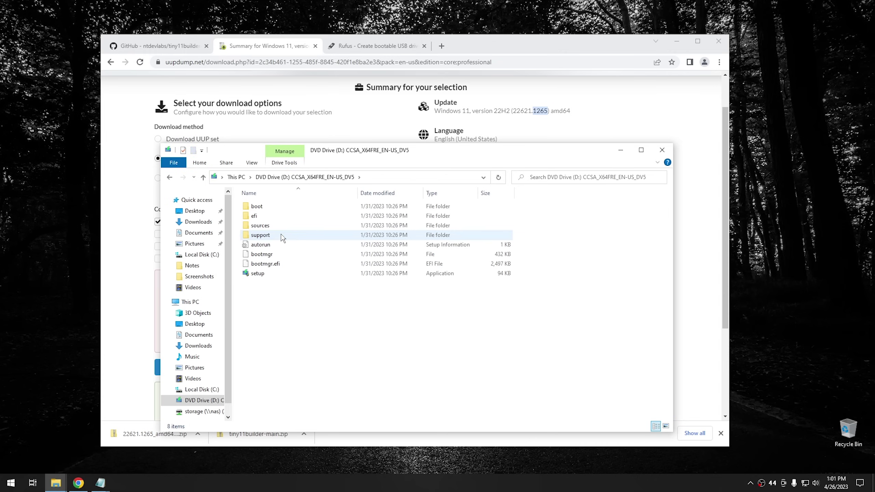
pyautogui.click(236, 177)
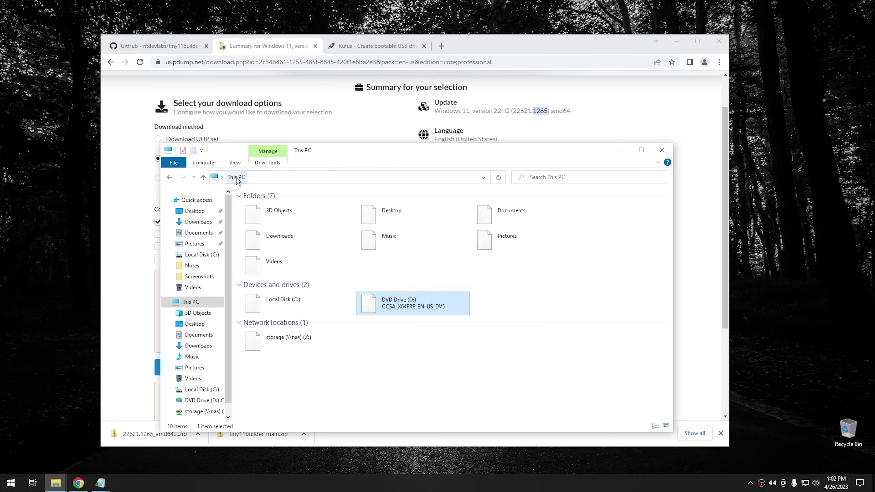
pyautogui.doubleClick(412, 305)
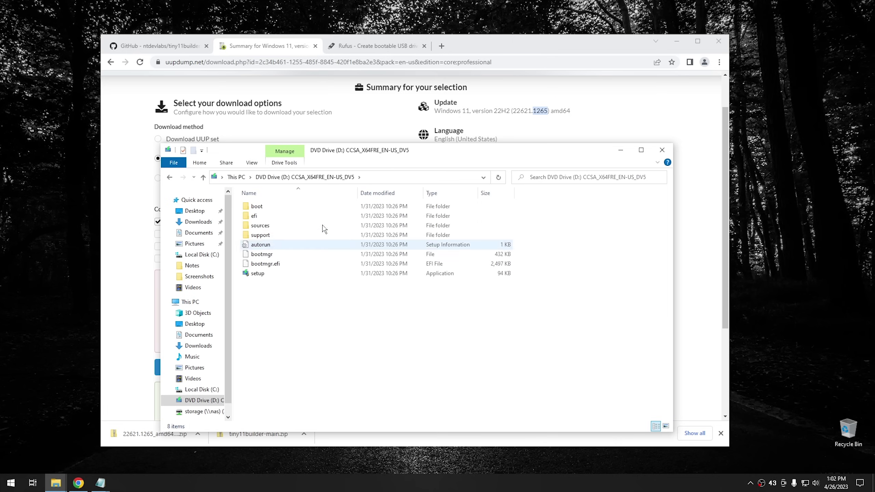
pyautogui.click(264, 226)
pyautogui.doubleClick(264, 227)
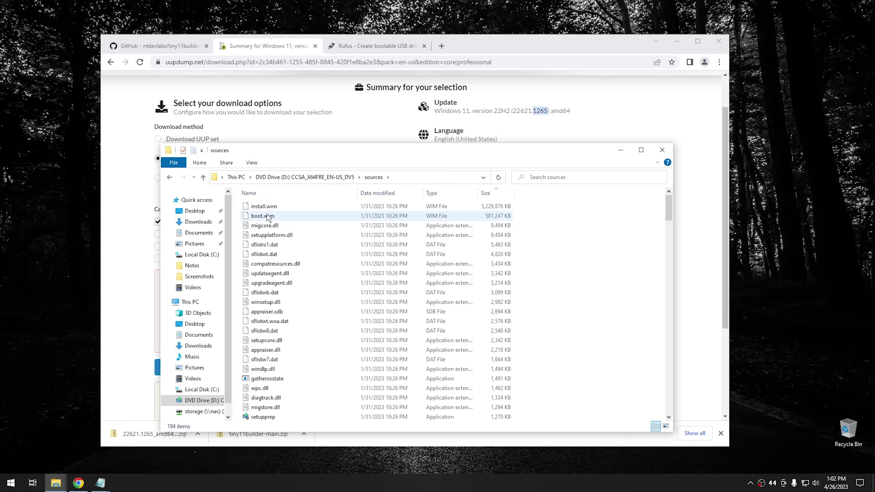
pyautogui.click(288, 207)
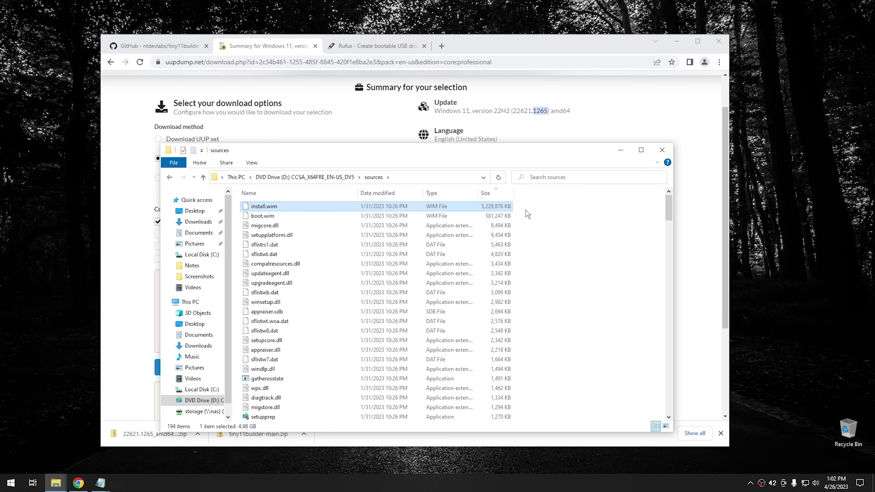
pyautogui.click(662, 151)
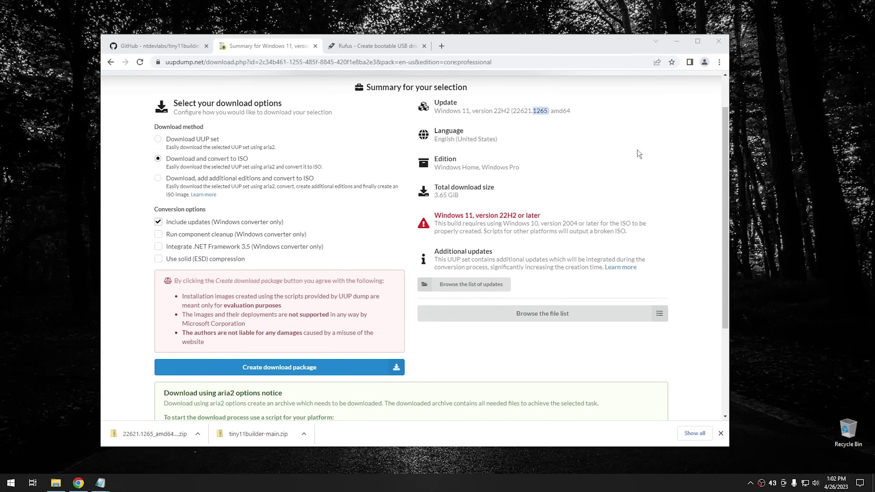
# Run the tiny11 creator script as administrator, bypassing SmartScreen and approving UAC.
pyautogui.click(677, 40)
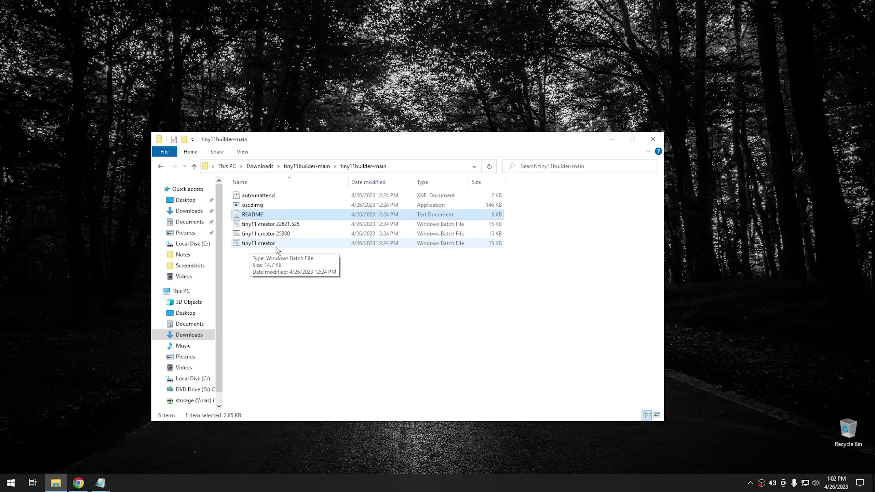
pyautogui.click(249, 244)
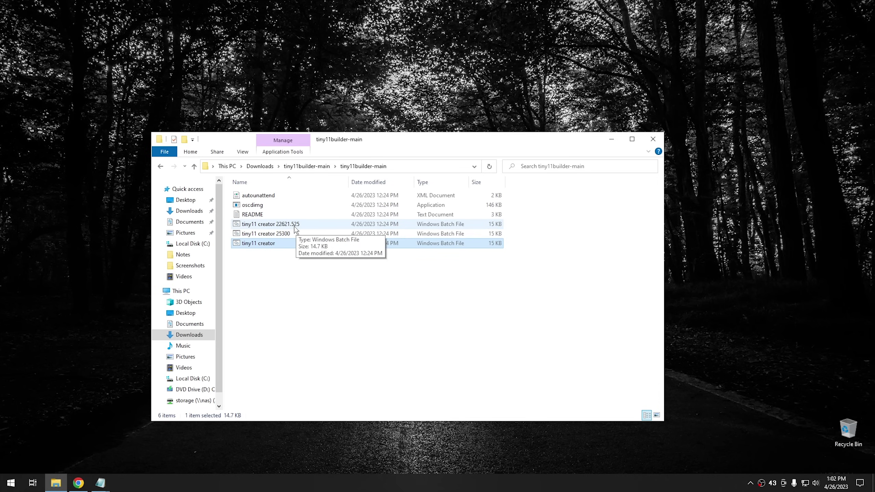
pyautogui.rightClick(271, 243)
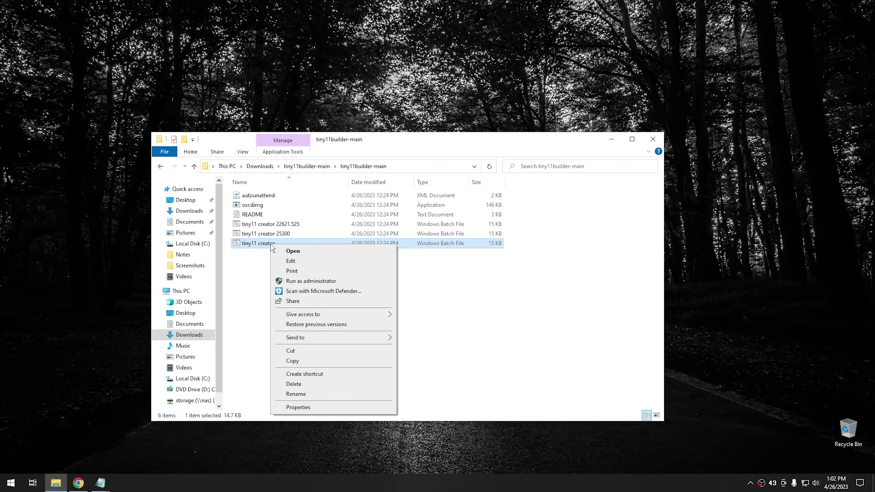
pyautogui.click(306, 282)
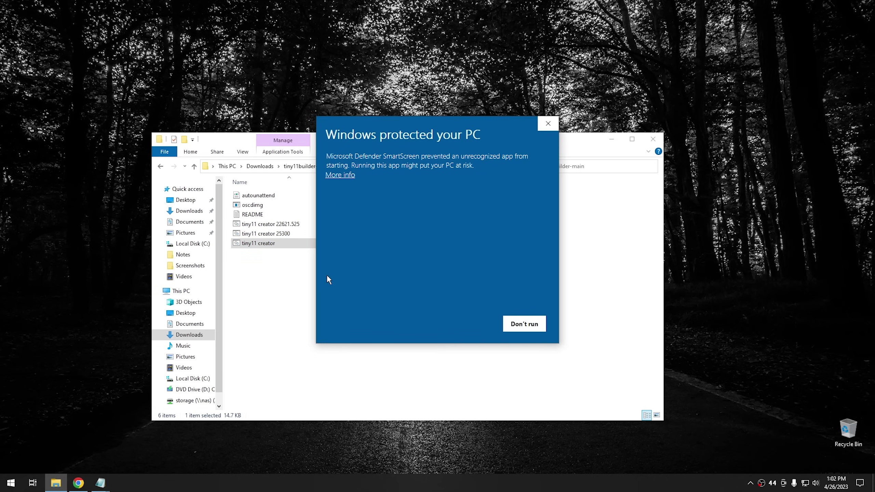
pyautogui.click(345, 175)
pyautogui.click(465, 324)
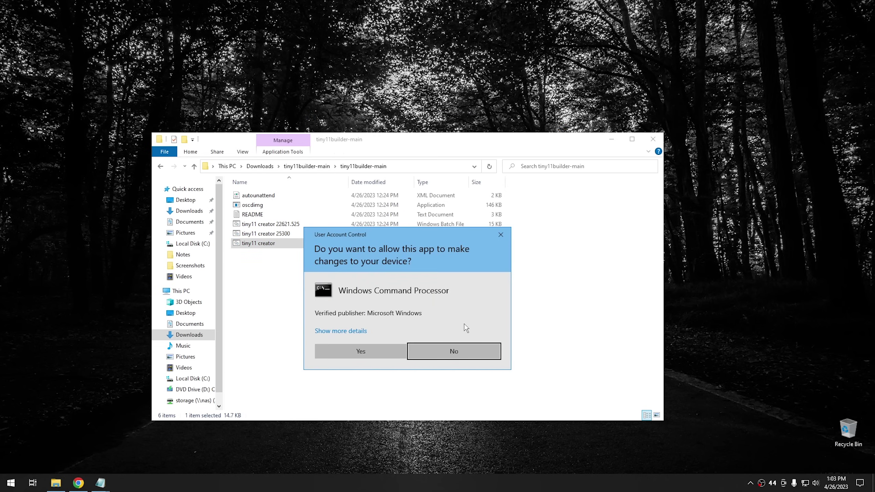
pyautogui.click(354, 350)
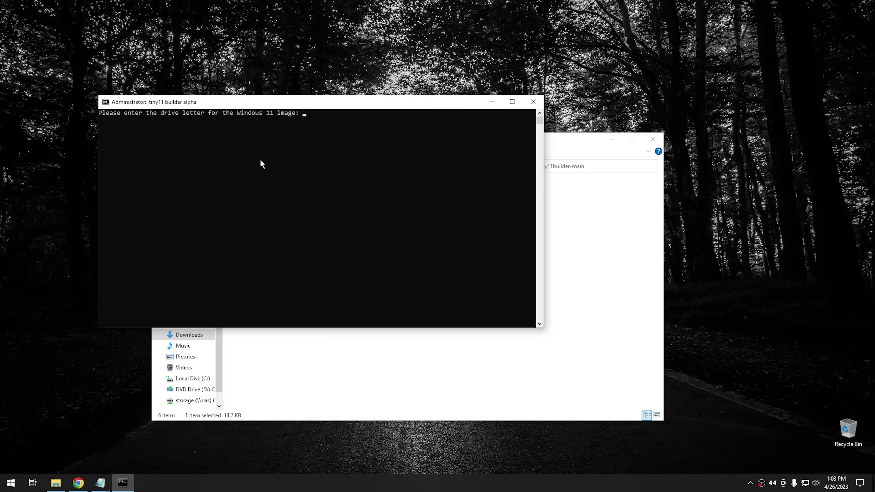
# Check in This PC that the mounted Windows 11 image is DVD Drive (D:).
pyautogui.middleClick(55, 483)
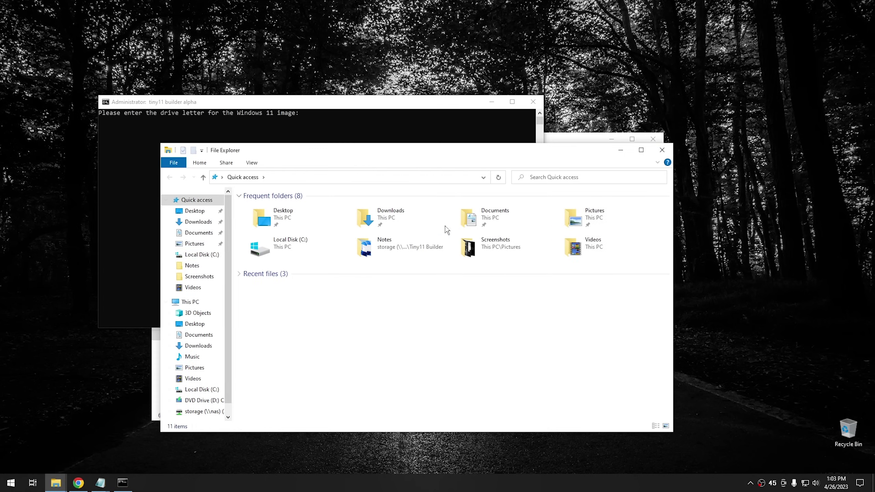
pyautogui.click(192, 302)
pyautogui.click(411, 308)
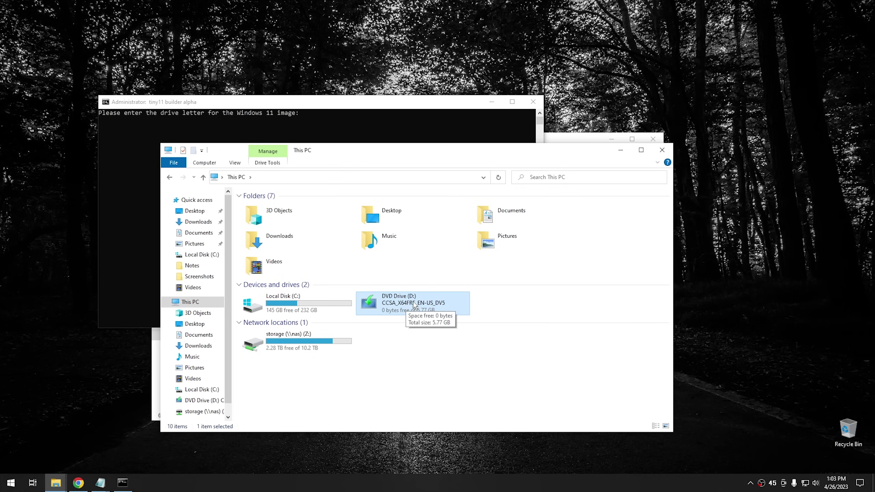
pyautogui.click(662, 150)
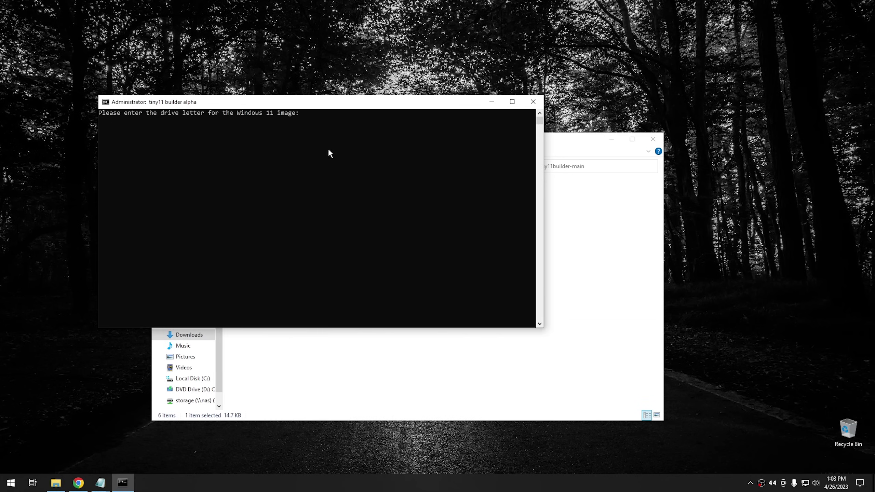
# Enter D as the Windows 11 image drive in the tiny11 builder console.
pyautogui.click(324, 132)
pyautogui.write('d')
pyautogui.press('Return')
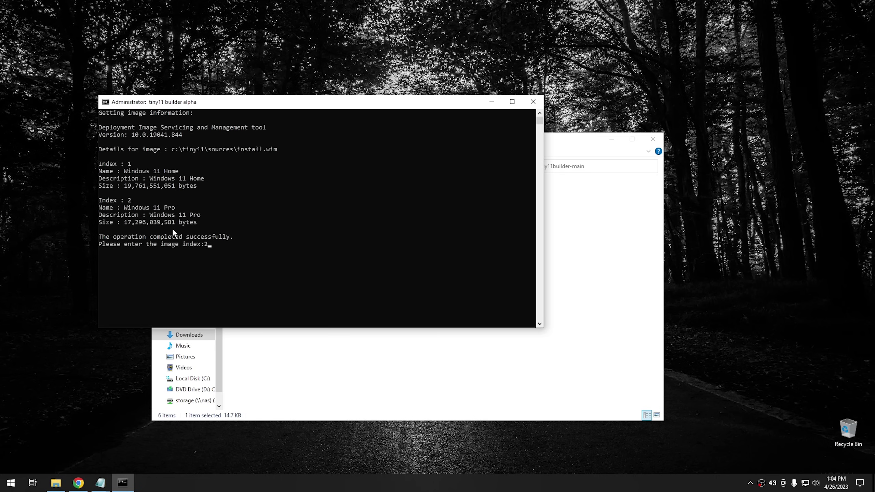
# Submit image index 2 (Windows 11 Pro) and let the script build tiny11.iso.
pyautogui.press('Return')
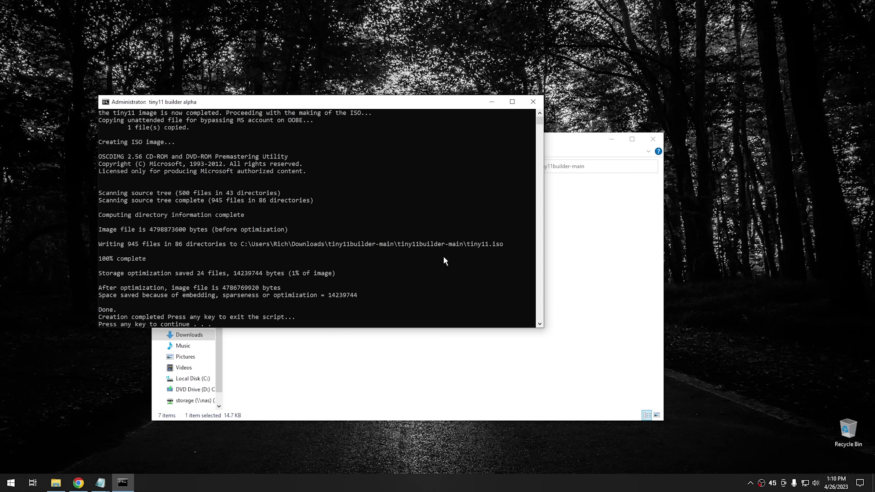
# Select the new tiny11 disc image in tiny11builder-main and exit the builder console.
pyautogui.click(586, 258)
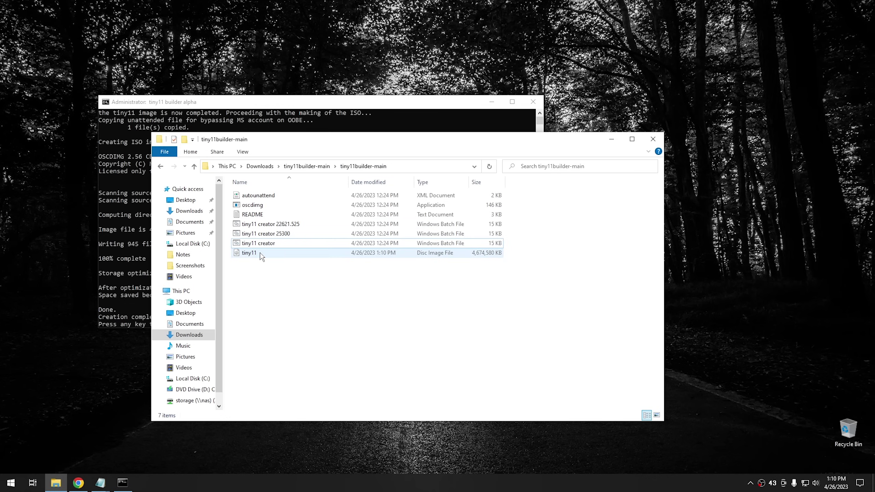
pyautogui.click(290, 258)
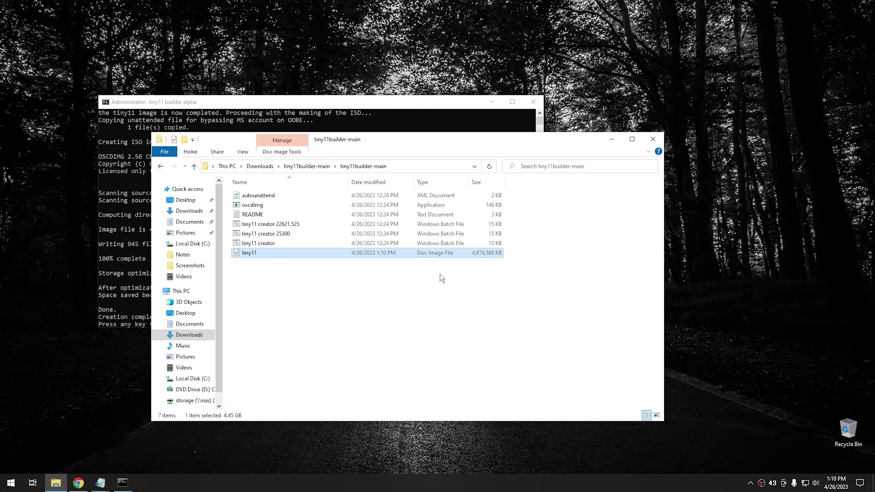
pyautogui.click(324, 106)
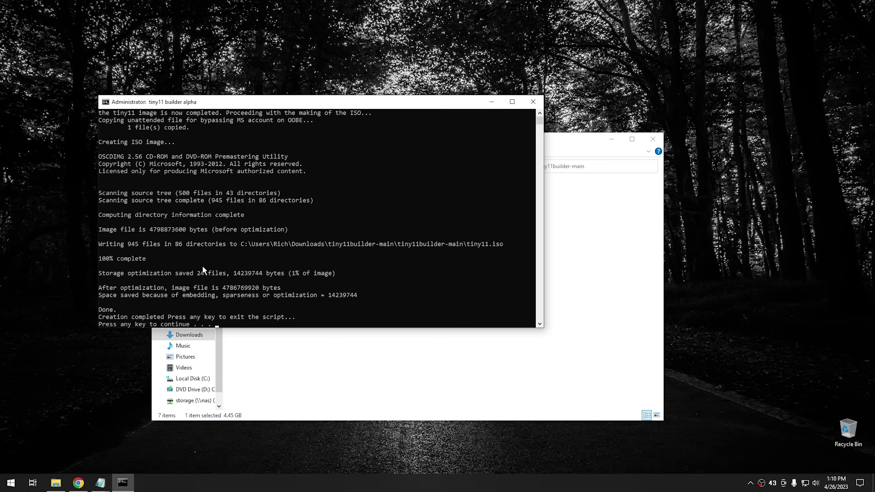
pyautogui.press('Return')
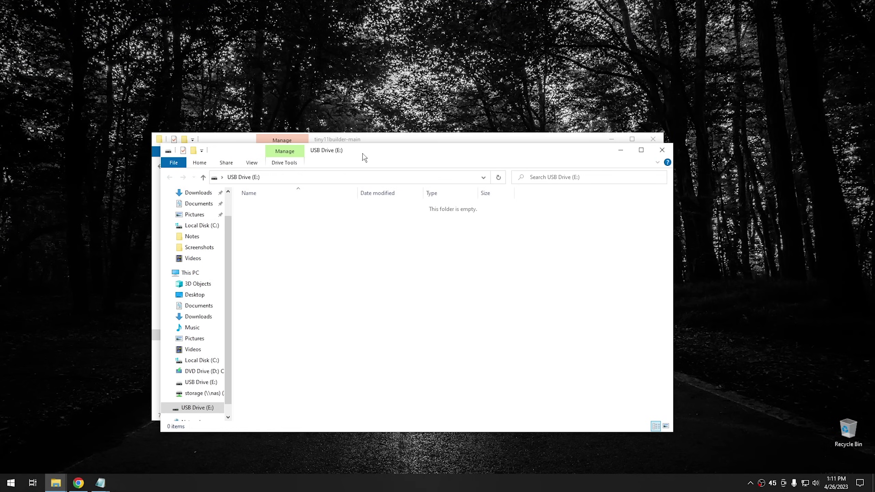
# Close the empty USB Drive (E:) window and bring Chrome to the front.
pyautogui.moveTo(364, 158); pyautogui.dragTo(442, 134)
pyautogui.click(739, 131)
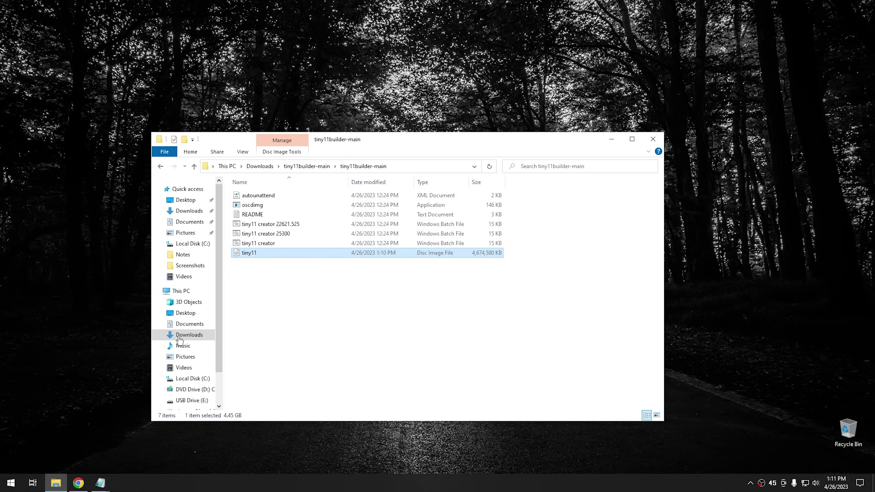
pyautogui.click(77, 483)
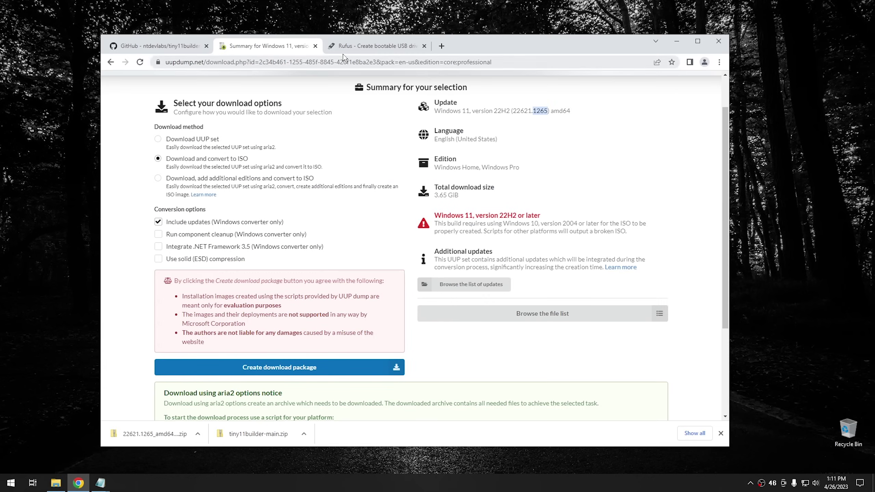
# Download the portable Rufus 4.0 executable from the rufus.ie tab.
pyautogui.click(362, 46)
pyautogui.scroll(-8, 372, 270)
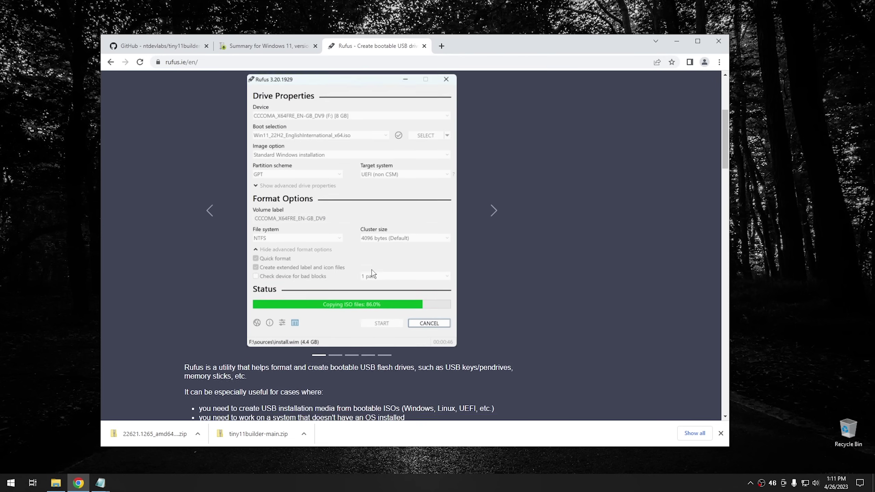
pyautogui.scroll(-5, 373, 273)
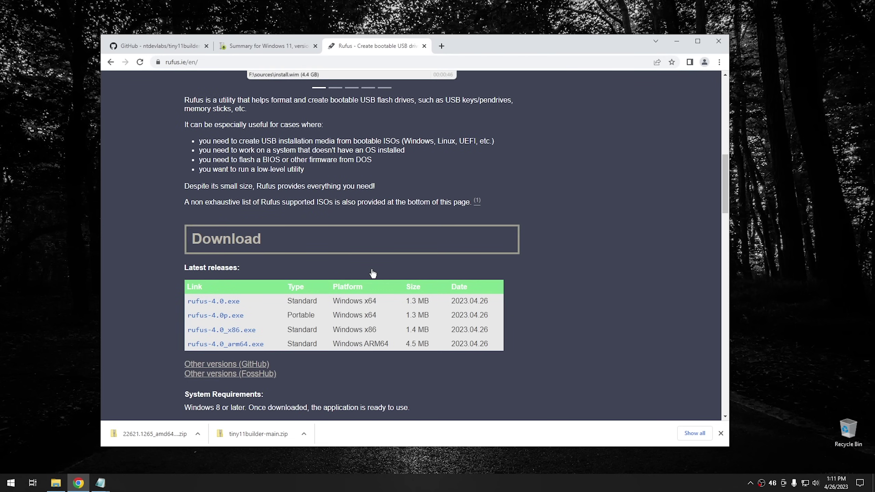
pyautogui.scroll(-4, 324, 242)
pyautogui.scroll(1, 331, 240)
pyautogui.scroll(-1, 341, 238)
pyautogui.scroll(1, 341, 238)
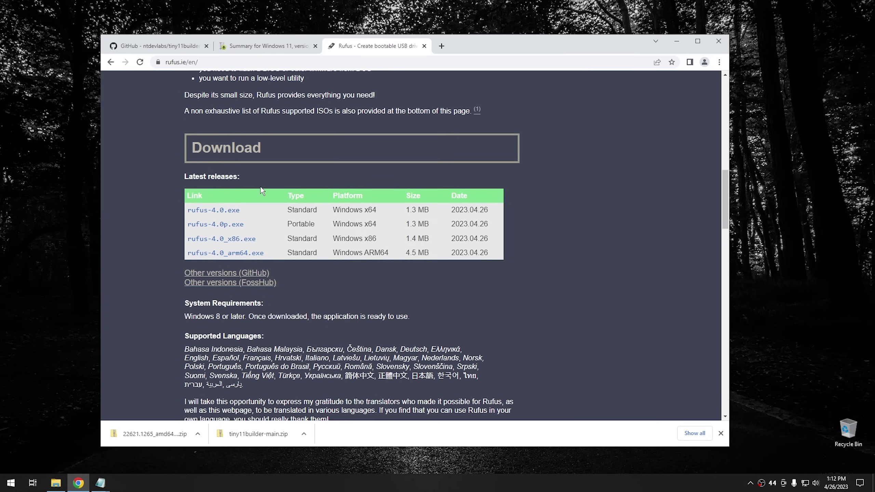
pyautogui.click(222, 228)
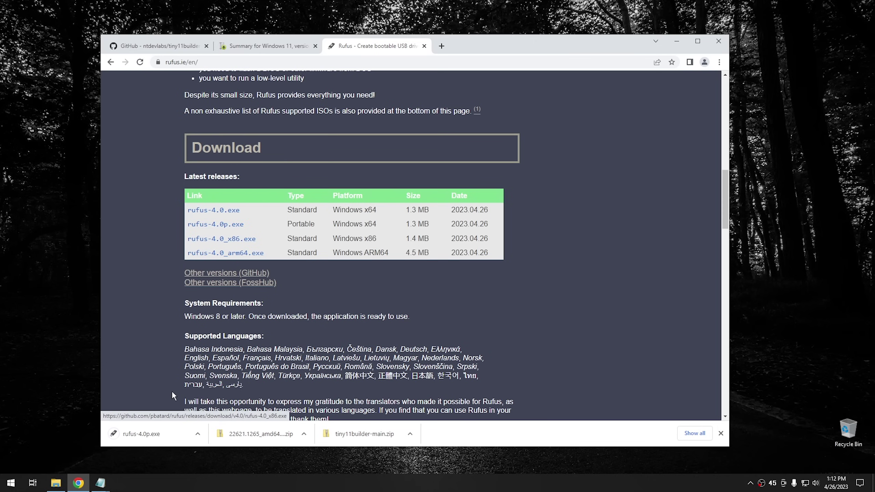
# Launch rufus-4.0p.exe from Downloads as administrator, allowing online update checks.
pyautogui.click(198, 434)
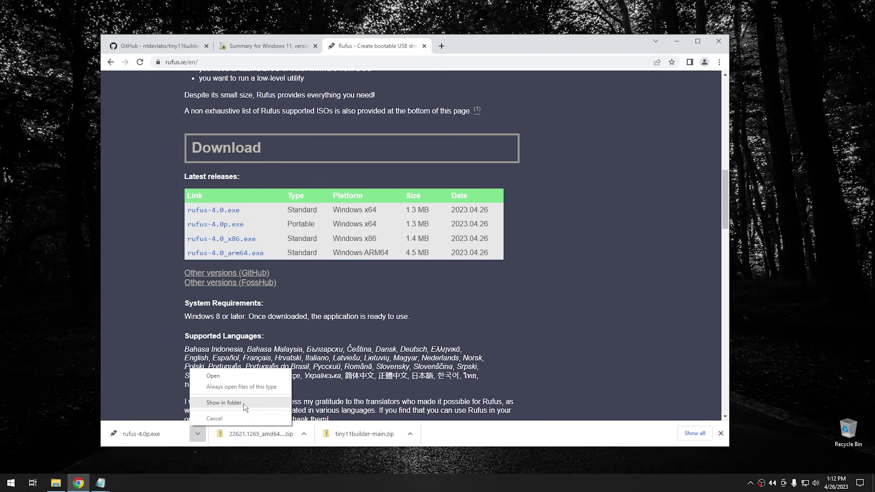
pyautogui.click(245, 406)
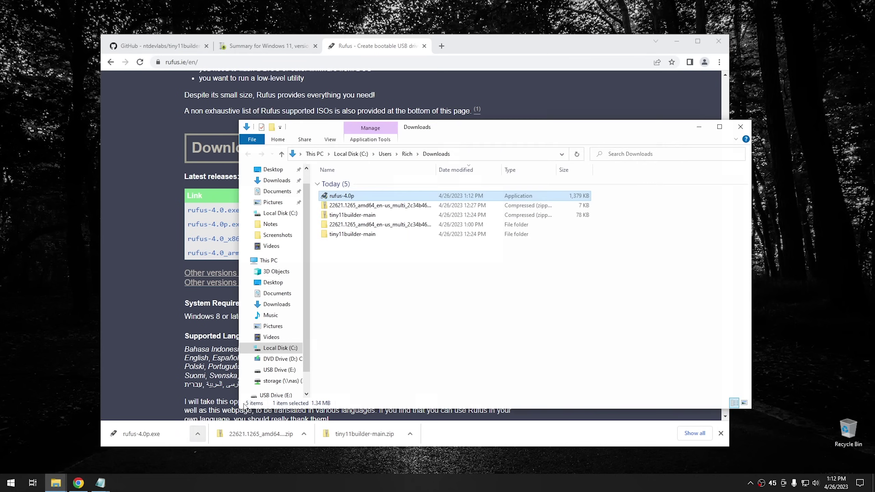
pyautogui.click(676, 41)
pyautogui.doubleClick(345, 195)
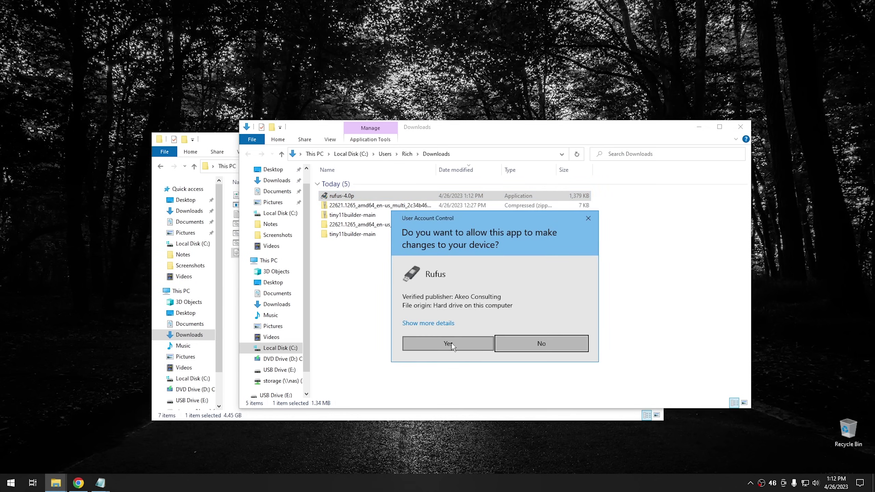
pyautogui.click(449, 343)
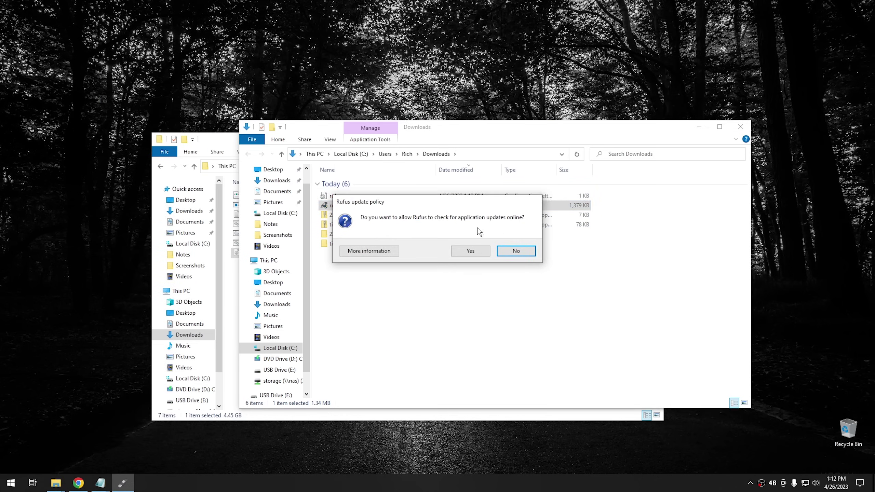
pyautogui.click(471, 251)
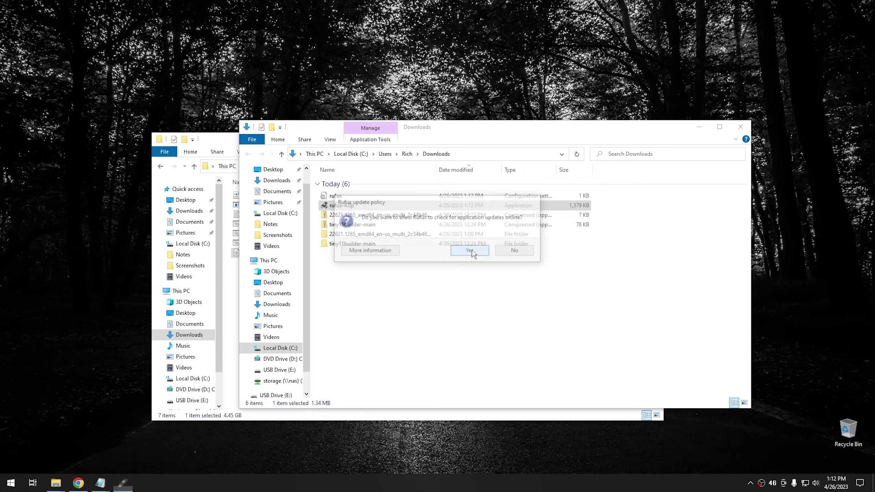